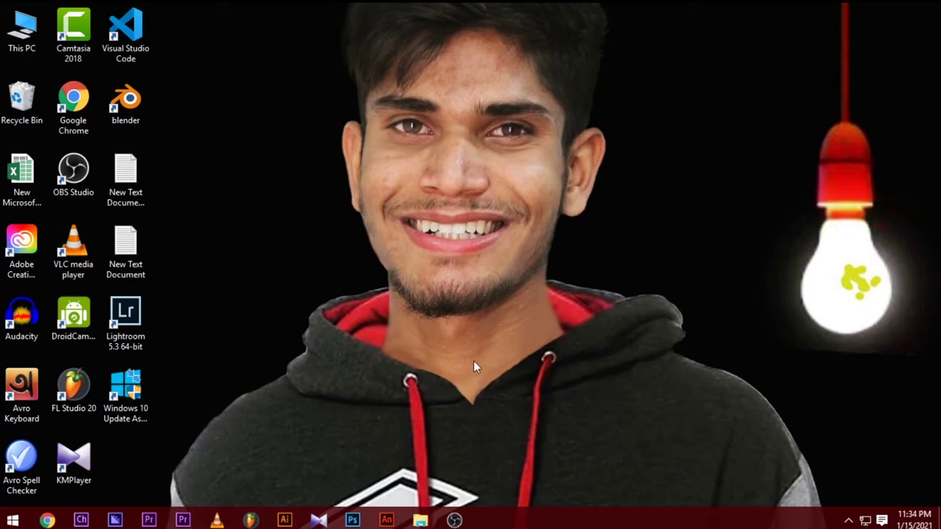
Step: Launch Premiere Pro and start Sequence 03 with the DV-NTSC Widescreen 48kHz preset
{"action": "left_click", "coordinate": [183, 520]}
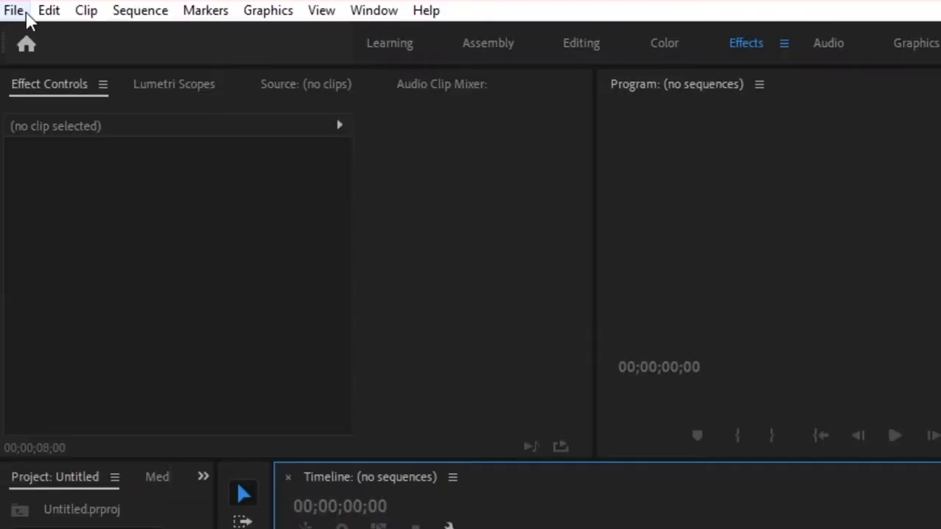
{"action": "left_click", "coordinate": [13, 9]}
{"action": "mouse_move", "coordinate": [47, 35]}
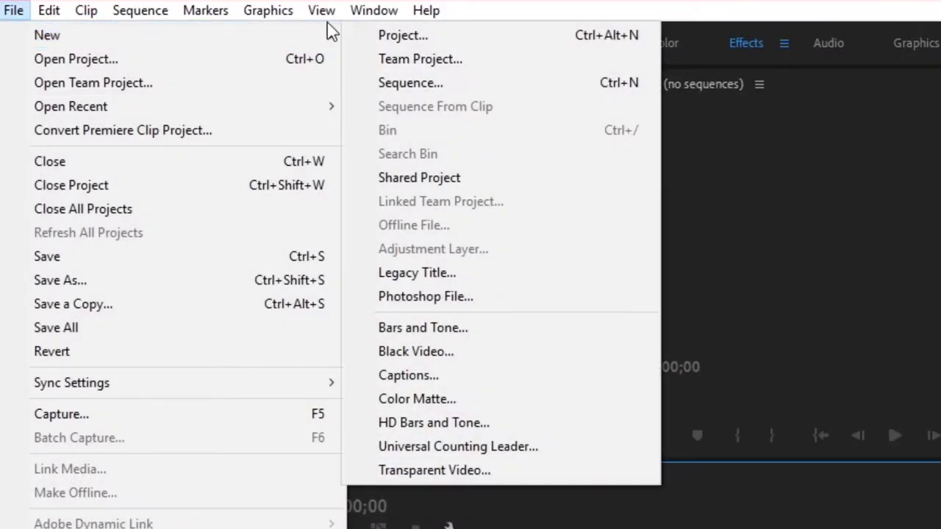
{"action": "left_click", "coordinate": [397, 71]}
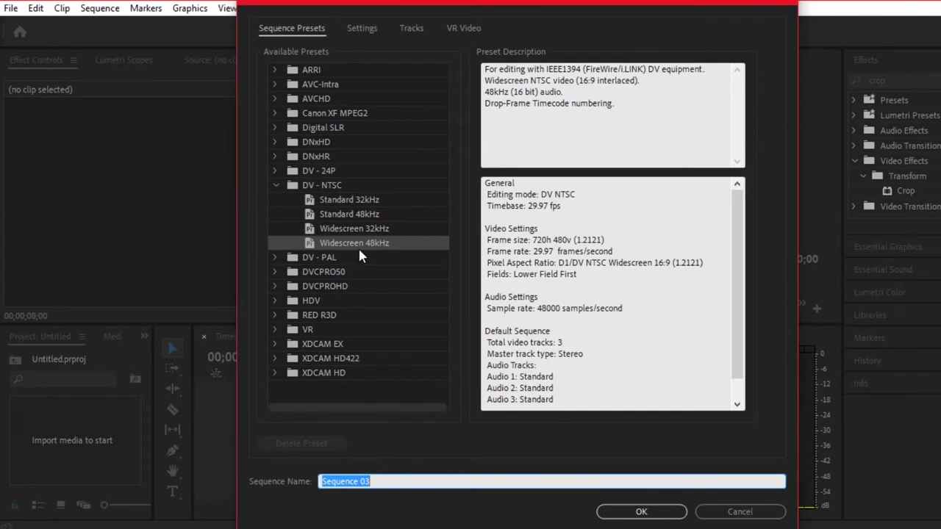
{"action": "left_click", "coordinate": [359, 243]}
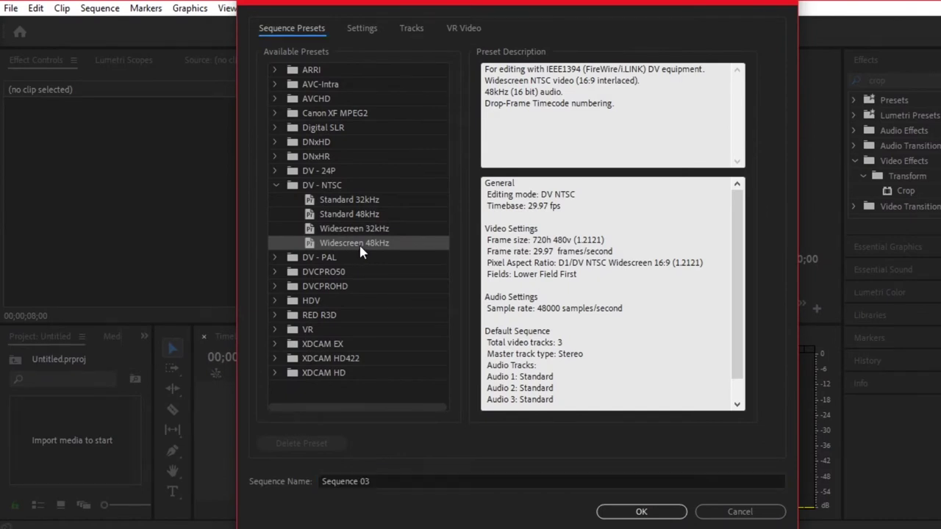
Step: Confirm the new sequence and import VID_20210115_171134.mp4 into the project
{"action": "left_click", "coordinate": [661, 527]}
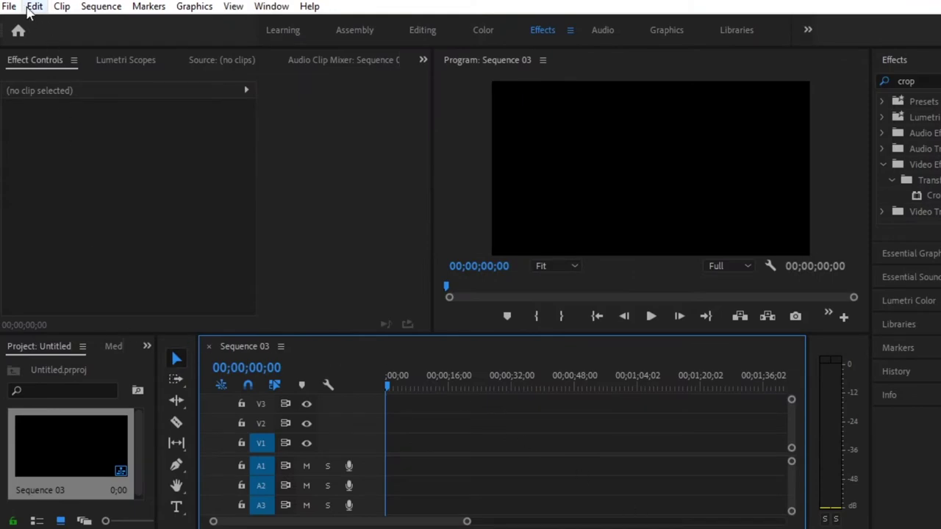
{"action": "left_click", "coordinate": [10, 6]}
{"action": "left_click", "coordinate": [81, 420]}
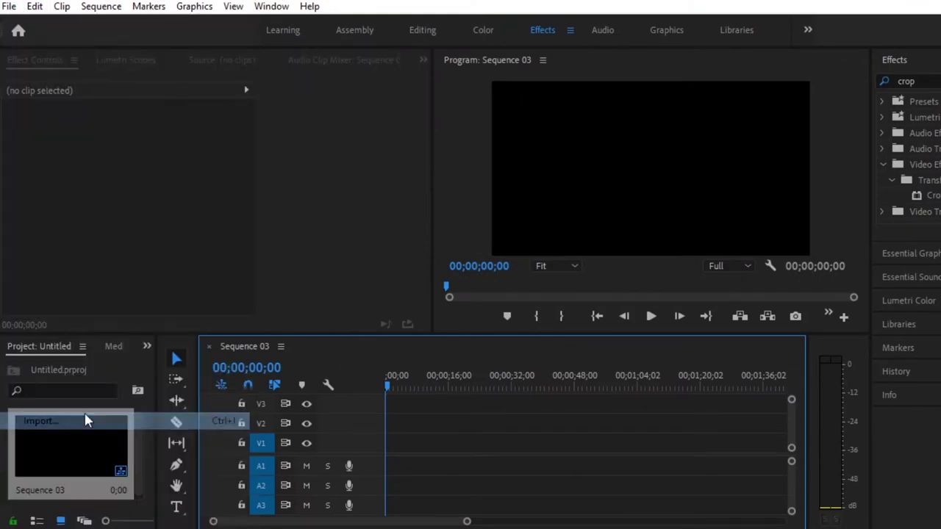
{"action": "double_click", "coordinate": [330, 124]}
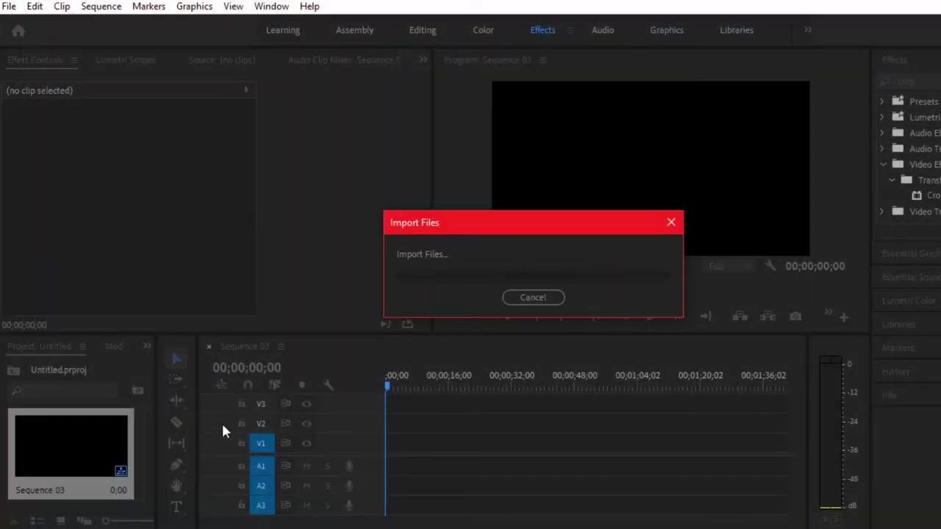
Step: Place the clip on V1/A1, keeping existing sequence settings, and select it
{"action": "mouse_move", "coordinate": [71, 452]}
{"action": "left_mouse_down"}
{"action": "mouse_move", "coordinate": [371, 459]}
{"action": "mouse_move", "coordinate": [373, 448]}
{"action": "left_mouse_up"}
{"action": "left_click", "coordinate": [662, 307]}
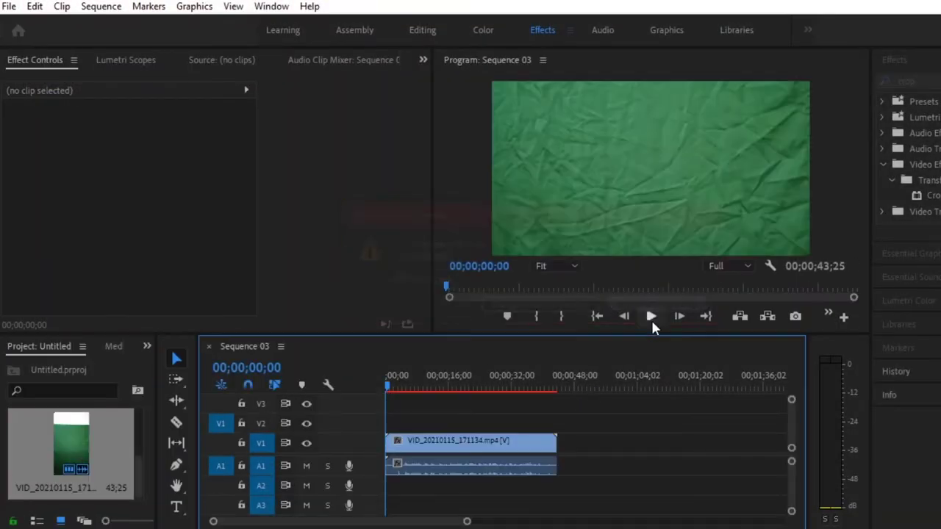
{"action": "left_click", "coordinate": [437, 444]}
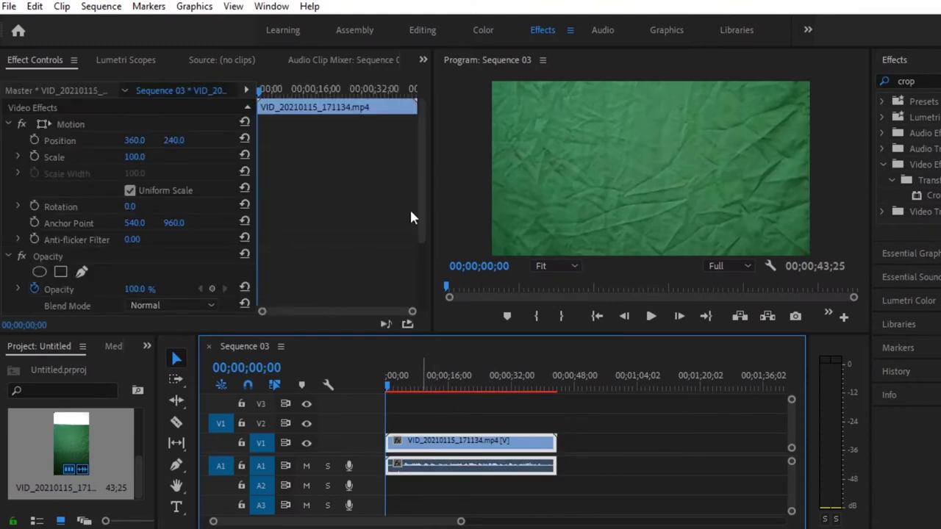
Step: Scale the green-screen clip to 25 and park the playhead at 12 seconds on the speaker
{"action": "left_click", "coordinate": [135, 157]}
{"action": "mouse_move", "coordinate": [135, 157]}
{"action": "left_mouse_down"}
{"action": "mouse_move", "coordinate": [73, 156]}
{"action": "mouse_move", "coordinate": [134, 156]}
{"action": "left_mouse_up"}
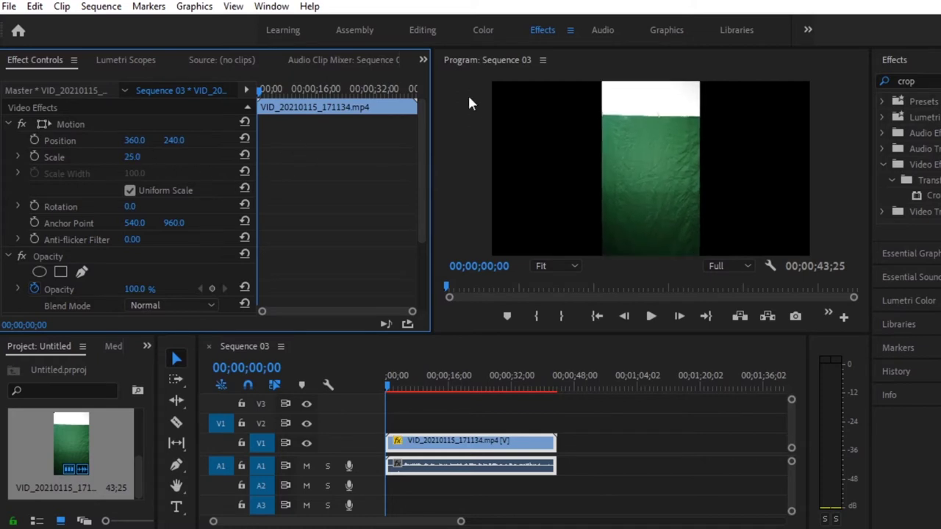
{"action": "left_click", "coordinate": [435, 378]}
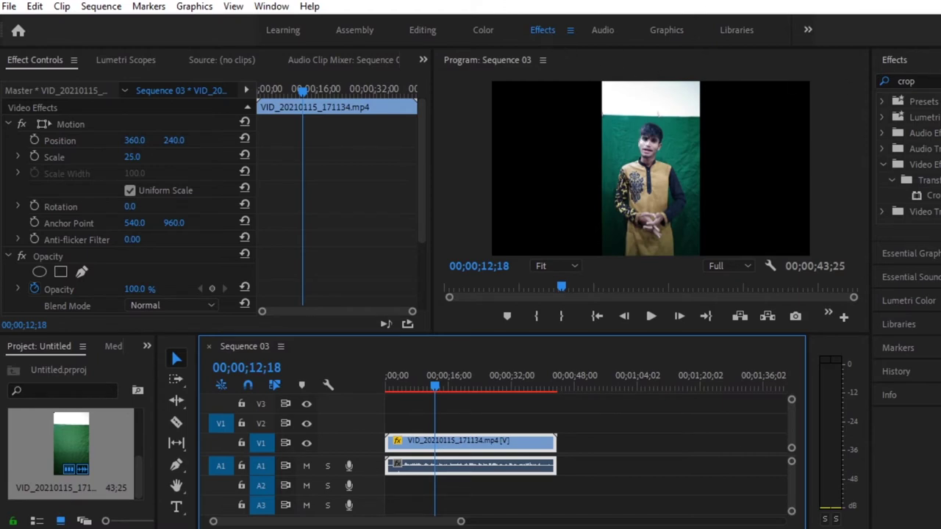
{"action": "left_click", "coordinate": [930, 82]}
Step: Search Effects for 'crop' and apply the Crop effect to the V1 clip
{"action": "double_click", "coordinate": [905, 81]}
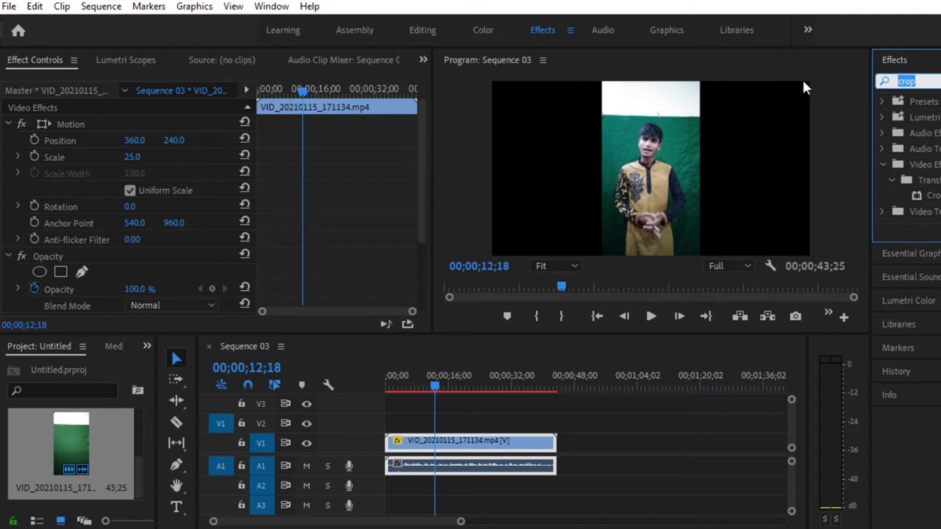
{"action": "type", "text": "crop"}
{"action": "left_click_drag", "start_coordinate": [928, 194], "coordinate": [423, 449]}
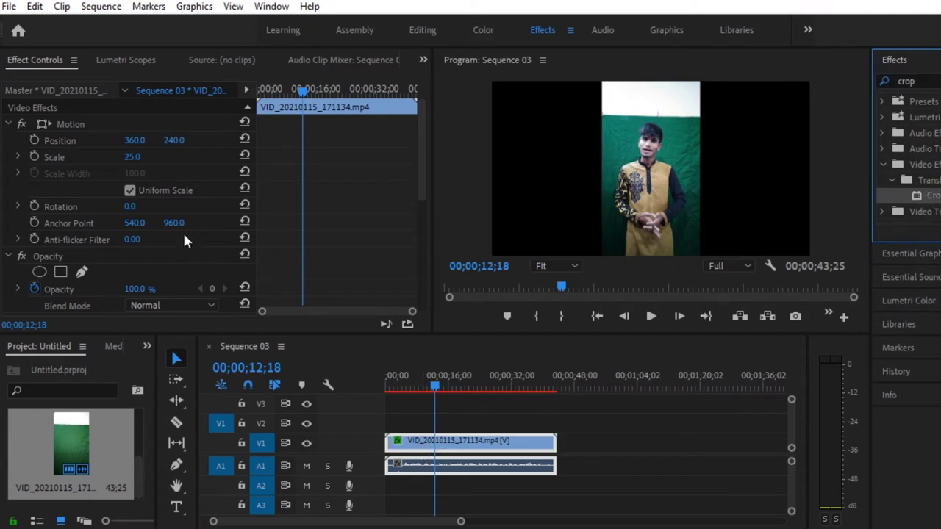
Step: Crop 11% off the bottom and 22% off the top of the clip
{"action": "scroll", "coordinate": [183, 234], "scroll_direction": "down", "scroll_amount": 1}
{"action": "scroll", "coordinate": [183, 235], "scroll_direction": "down", "scroll_amount": 3}
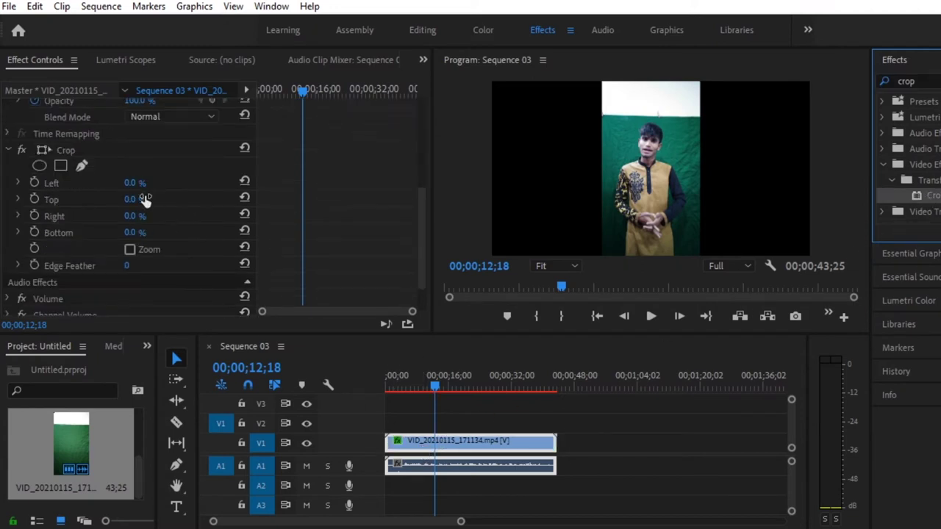
{"action": "left_click", "coordinate": [35, 60]}
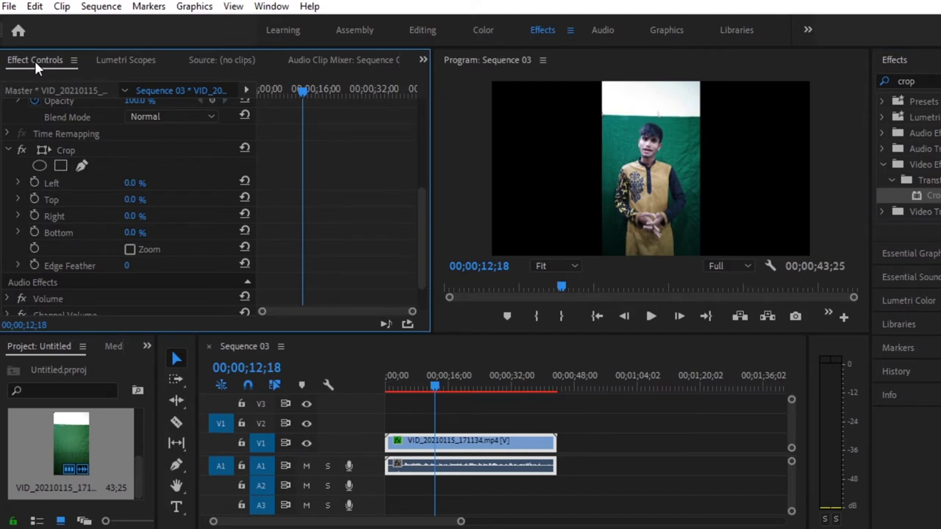
{"action": "scroll", "coordinate": [107, 257], "scroll_direction": "down", "scroll_amount": 2}
{"action": "scroll", "coordinate": [107, 255], "scroll_direction": "up", "scroll_amount": 1}
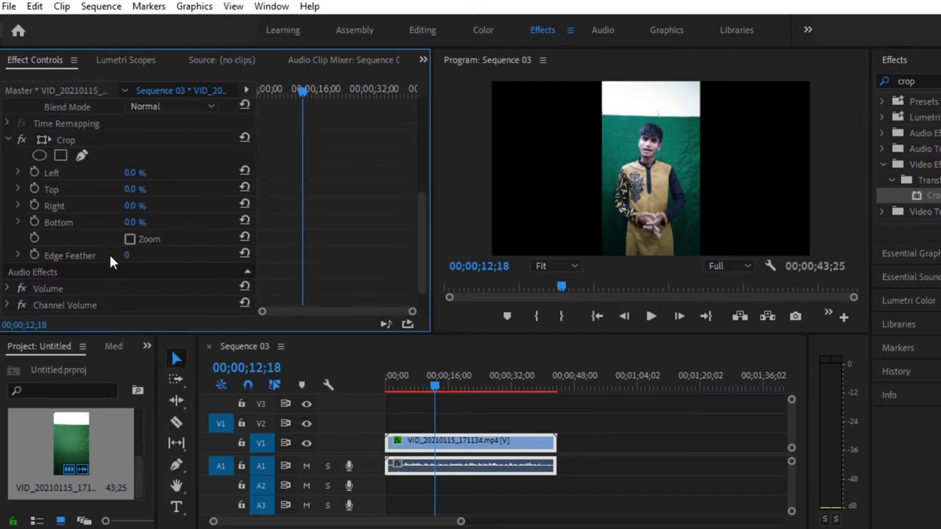
{"action": "left_click_drag", "start_coordinate": [136, 177], "coordinate": [136, 177]}
{"action": "left_click_drag", "start_coordinate": [130, 224], "coordinate": [158, 224]}
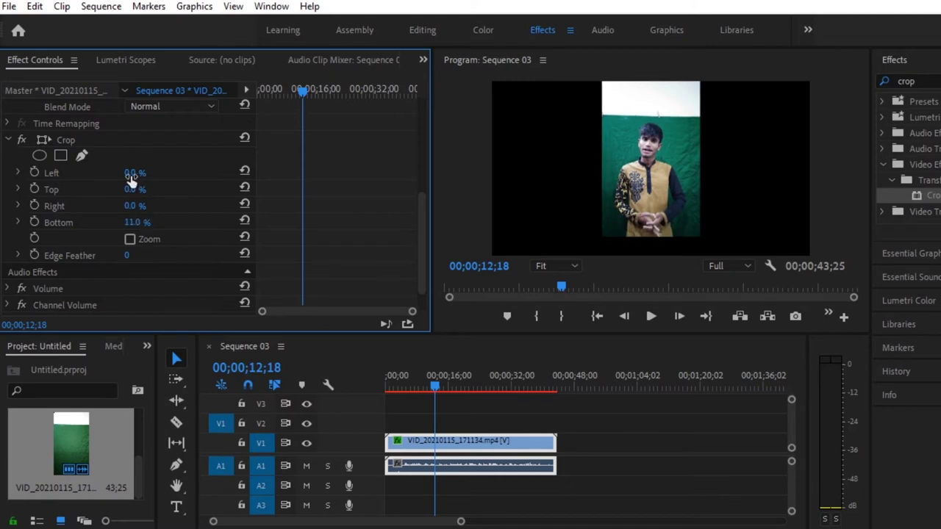
{"action": "left_click_drag", "start_coordinate": [132, 189], "coordinate": [165, 189]}
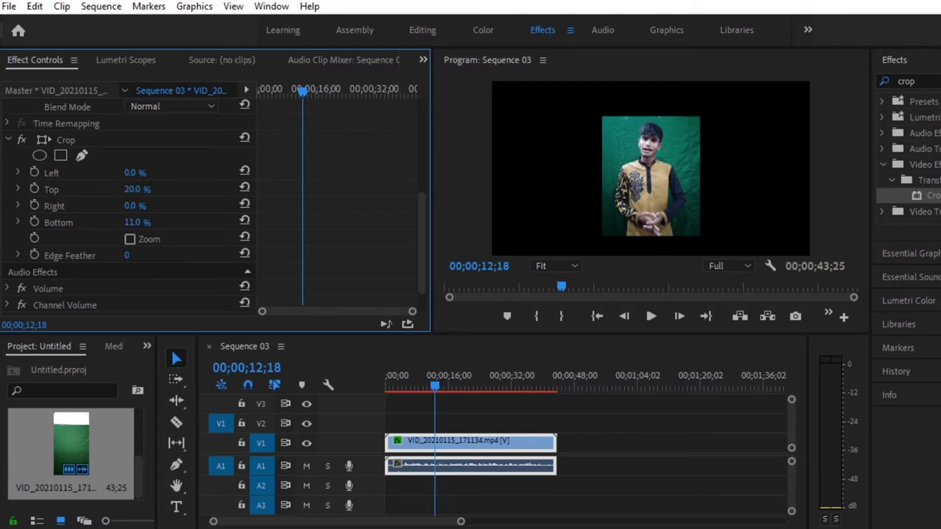
{"action": "left_click_drag", "start_coordinate": [147, 190], "coordinate": [153, 190]}
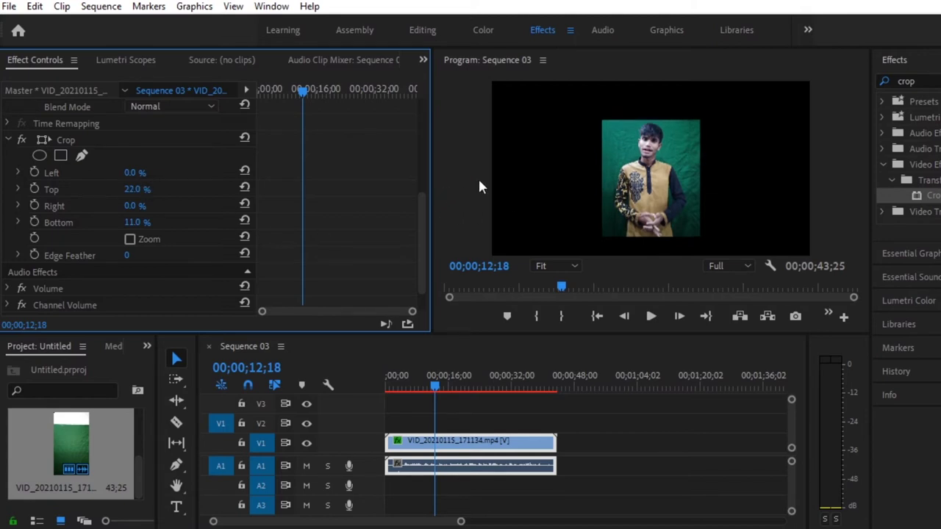
{"action": "left_click", "coordinate": [226, 340]}
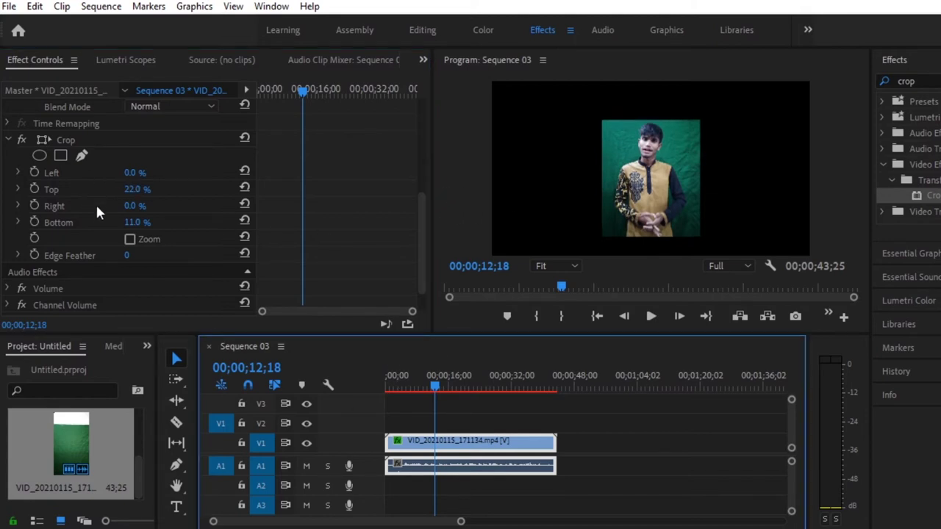
Step: Enlarge the cropped clip to scale 45
{"action": "scroll", "coordinate": [168, 203], "scroll_direction": "up", "scroll_amount": 4}
{"action": "scroll", "coordinate": [164, 198], "scroll_direction": "up", "scroll_amount": 3}
{"action": "scroll", "coordinate": [154, 188], "scroll_direction": "up", "scroll_amount": 2}
{"action": "scroll", "coordinate": [153, 186], "scroll_direction": "up", "scroll_amount": 2}
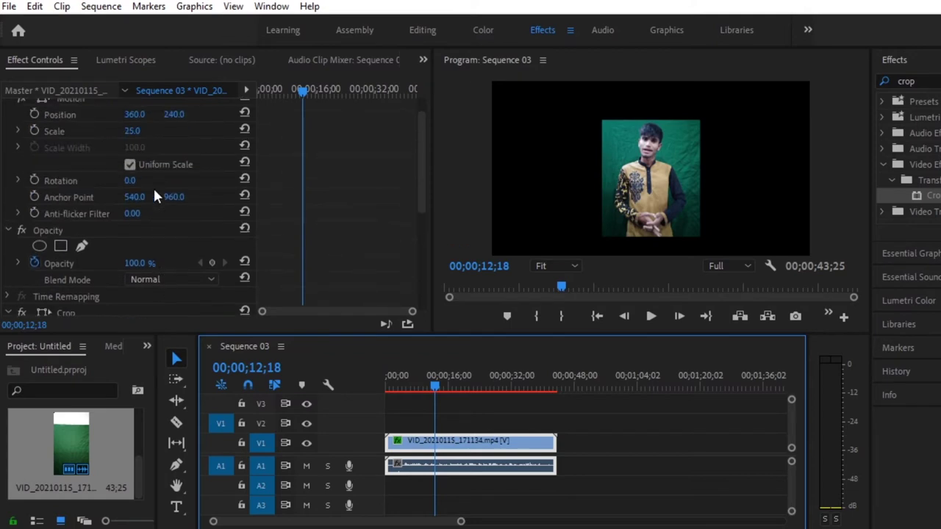
{"action": "scroll", "coordinate": [153, 188], "scroll_direction": "up", "scroll_amount": 2}
{"action": "mouse_move", "coordinate": [131, 158]}
{"action": "left_mouse_down"}
{"action": "mouse_move", "coordinate": [154, 157]}
{"action": "mouse_move", "coordinate": [136, 161]}
{"action": "left_mouse_up"}
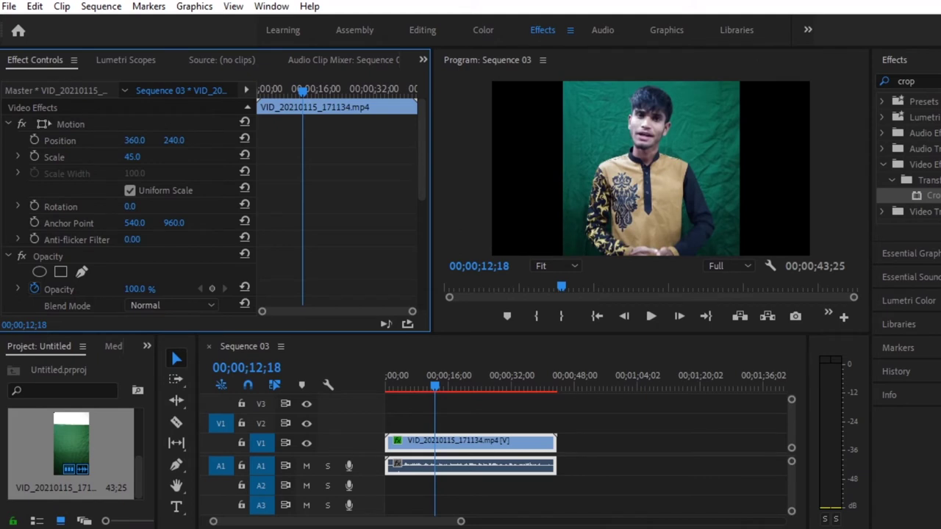
Step: Search Effects for 'key' and apply Ultra Key to the V1 clip
{"action": "left_click", "coordinate": [935, 81]}
{"action": "key", "text": "BackSpace"}
{"action": "key", "text": "BackSpace"}
{"action": "key", "text": "BackSpace"}
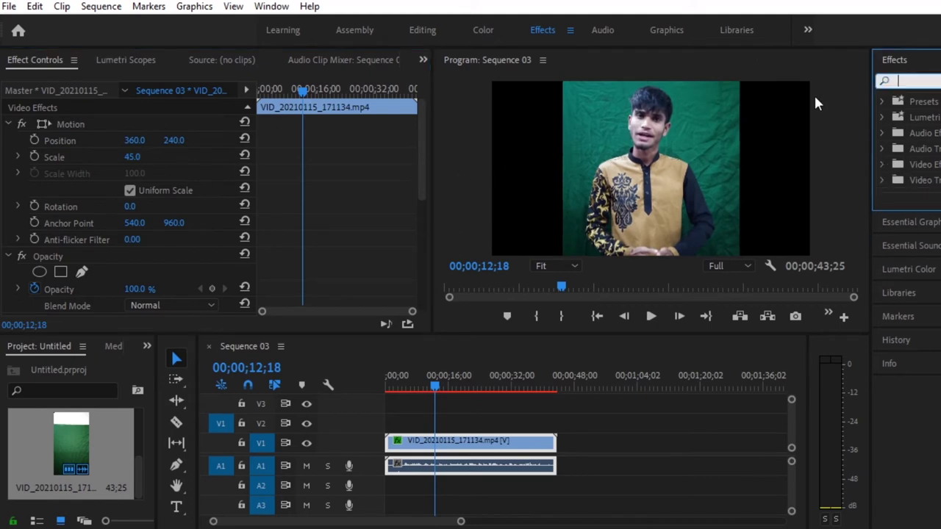
{"action": "type", "text": "ke"}
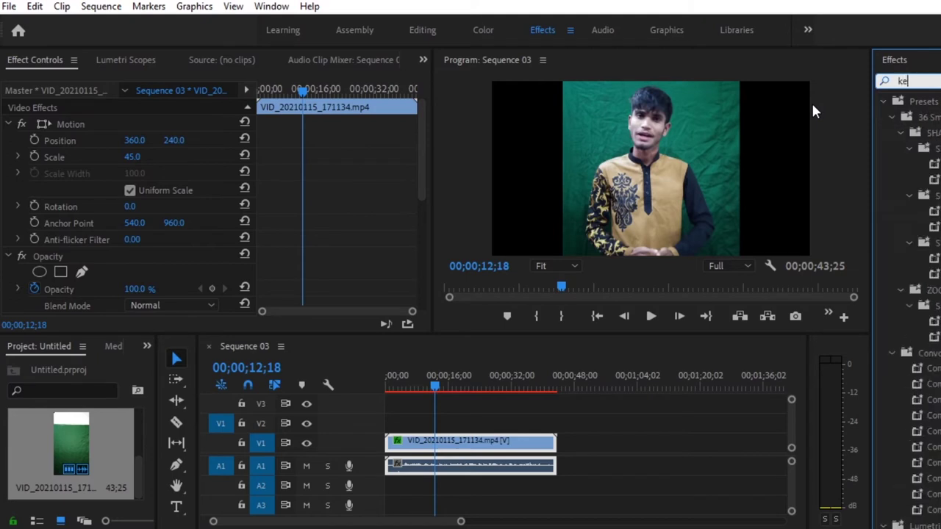
{"action": "type", "text": "y"}
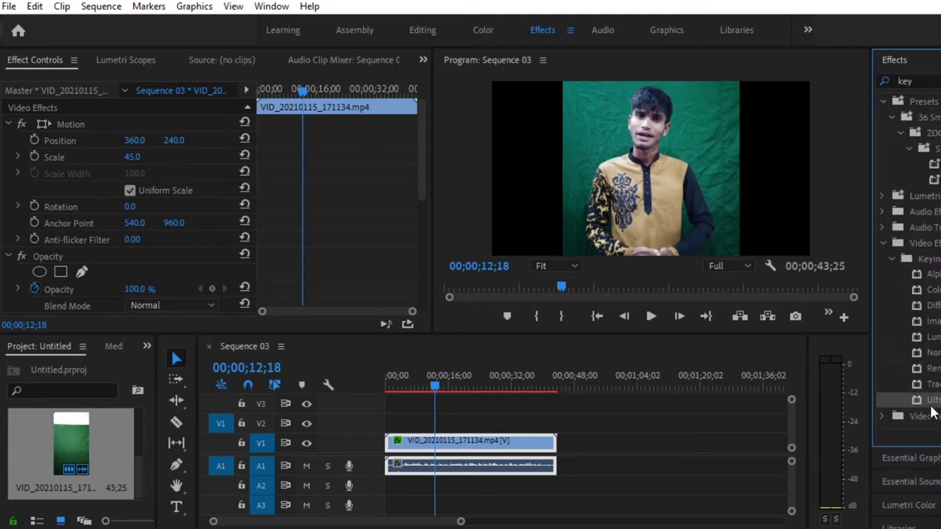
{"action": "left_click_drag", "start_coordinate": [930, 408], "coordinate": [500, 444]}
Step: Sample the green screen with the Key Color eyedropper to turn the background black
{"action": "scroll", "coordinate": [173, 221], "scroll_direction": "down", "scroll_amount": 2}
{"action": "scroll", "coordinate": [182, 227], "scroll_direction": "down", "scroll_amount": 1}
{"action": "scroll", "coordinate": [183, 235], "scroll_direction": "down", "scroll_amount": 10}
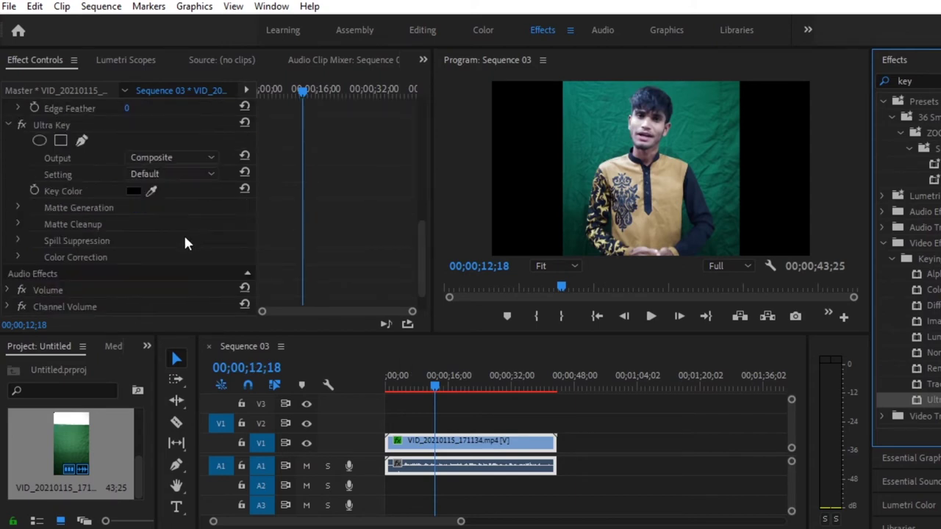
{"action": "left_click", "coordinate": [152, 190]}
{"action": "left_click", "coordinate": [624, 142]}
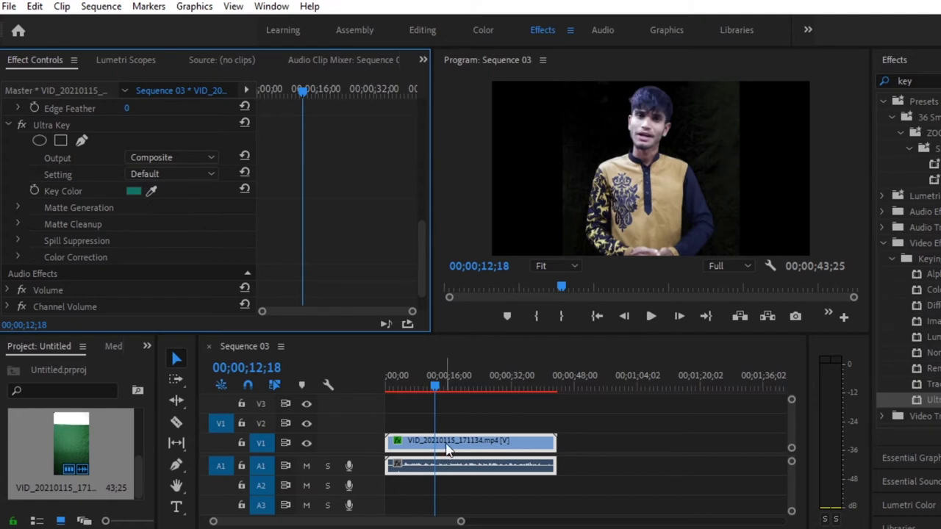
Step: Move the clip up to V2 and set the Ultra Key Matte Generation Shadow to 11
{"action": "left_click_drag", "start_coordinate": [446, 442], "coordinate": [443, 428]}
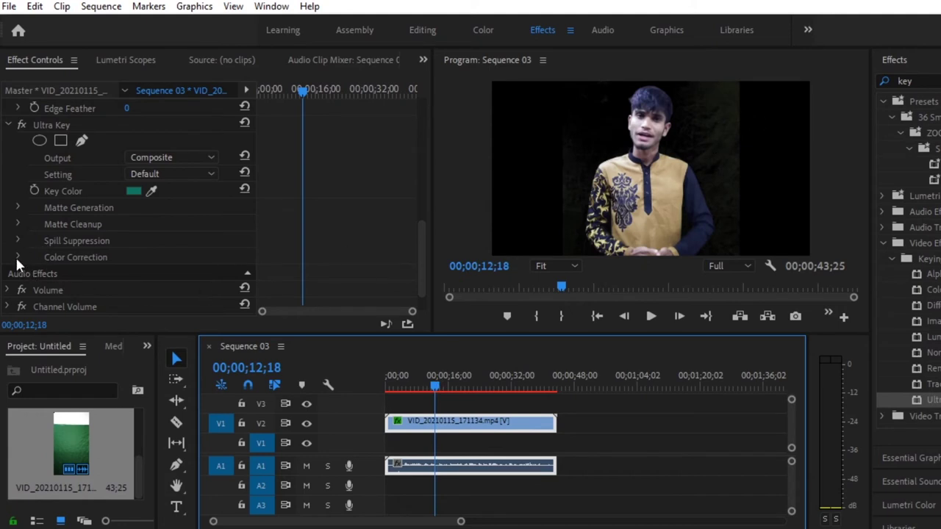
{"action": "left_click", "coordinate": [17, 208]}
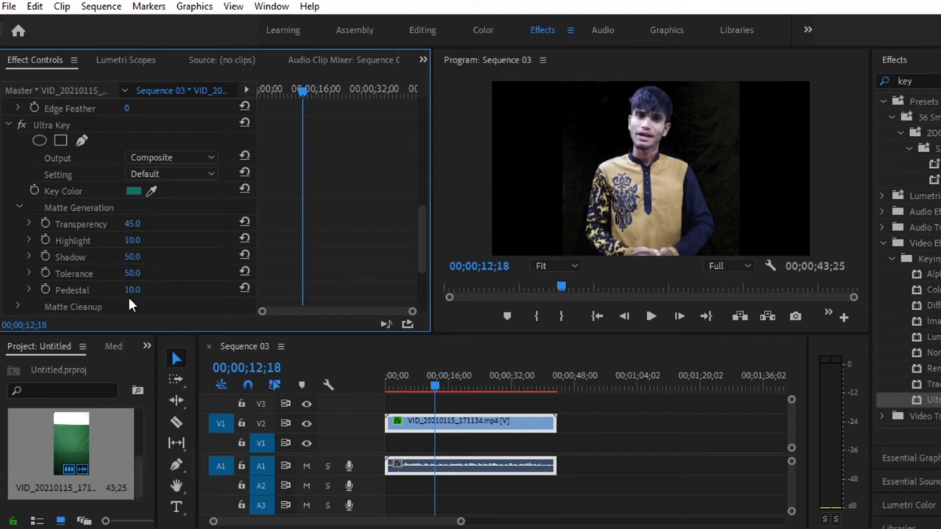
{"action": "left_click_drag", "start_coordinate": [133, 259], "coordinate": [108, 259]}
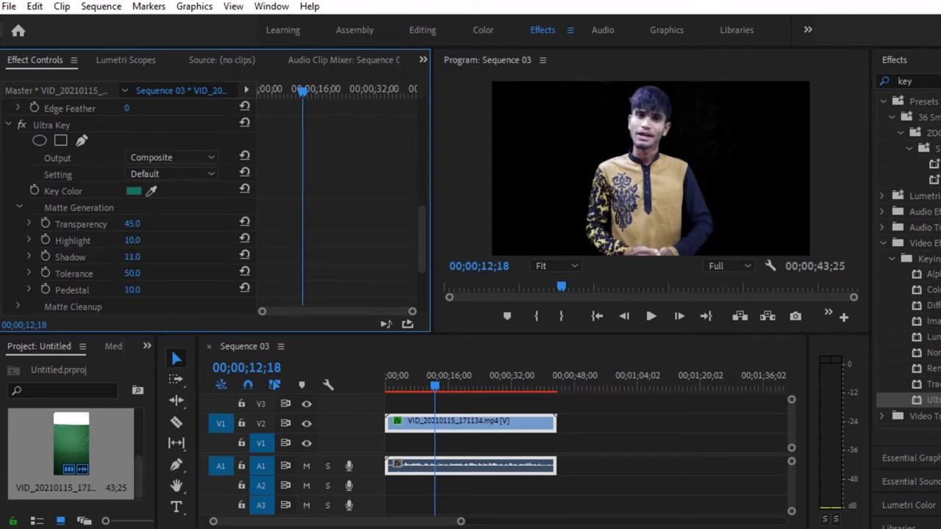
{"action": "left_click_drag", "start_coordinate": [132, 290], "coordinate": [154, 279]}
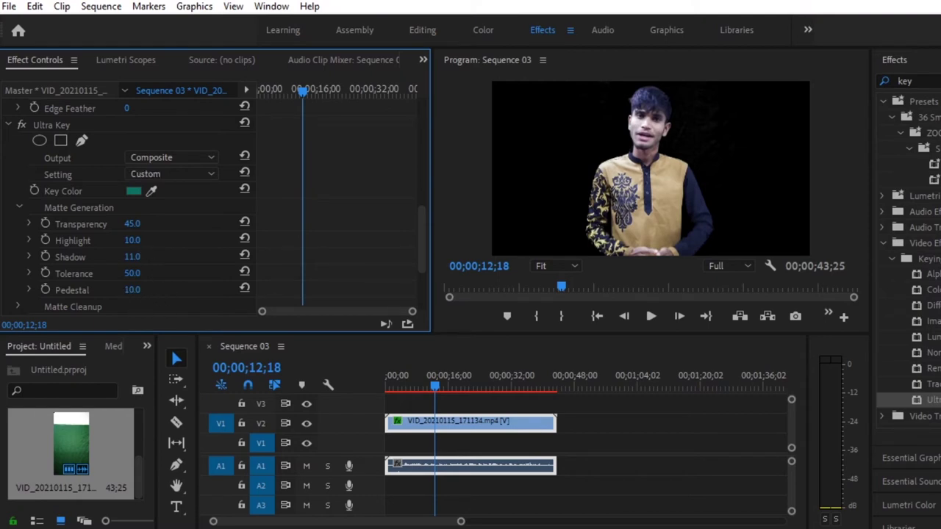
Step: Raise Pedestal to 93 and play back to check the cleaner key
{"action": "left_click", "coordinate": [143, 289]}
{"action": "left_click", "coordinate": [651, 316]}
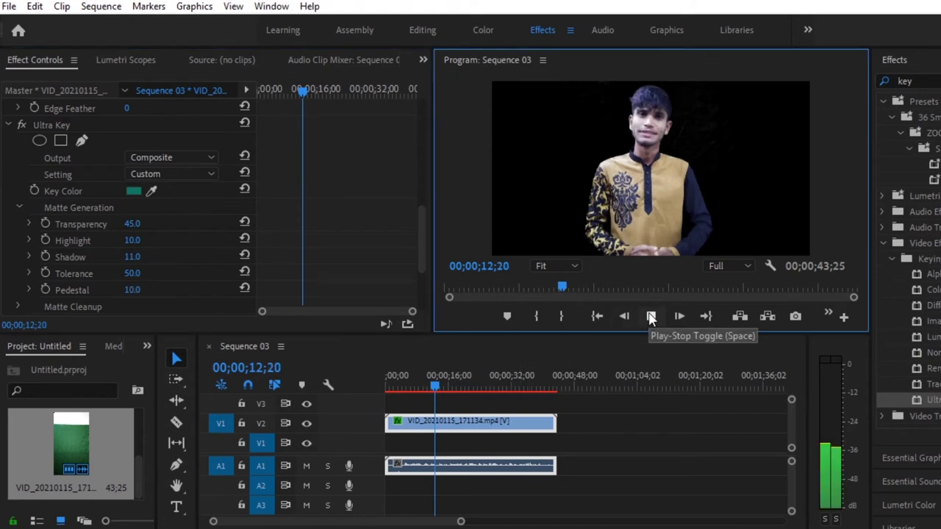
{"action": "left_click", "coordinate": [650, 316]}
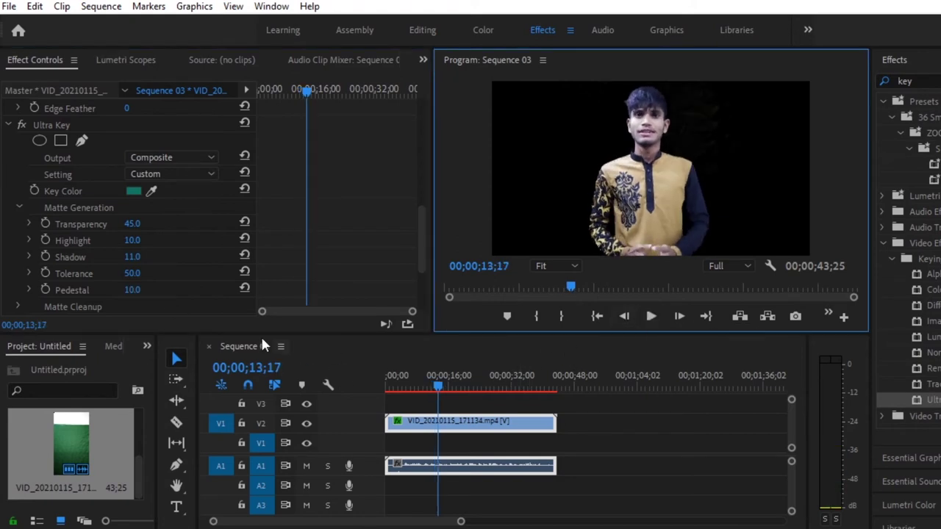
{"action": "mouse_move", "coordinate": [133, 290]}
{"action": "left_mouse_down"}
{"action": "mouse_move", "coordinate": [188, 289]}
{"action": "mouse_move", "coordinate": [137, 290]}
{"action": "left_mouse_up"}
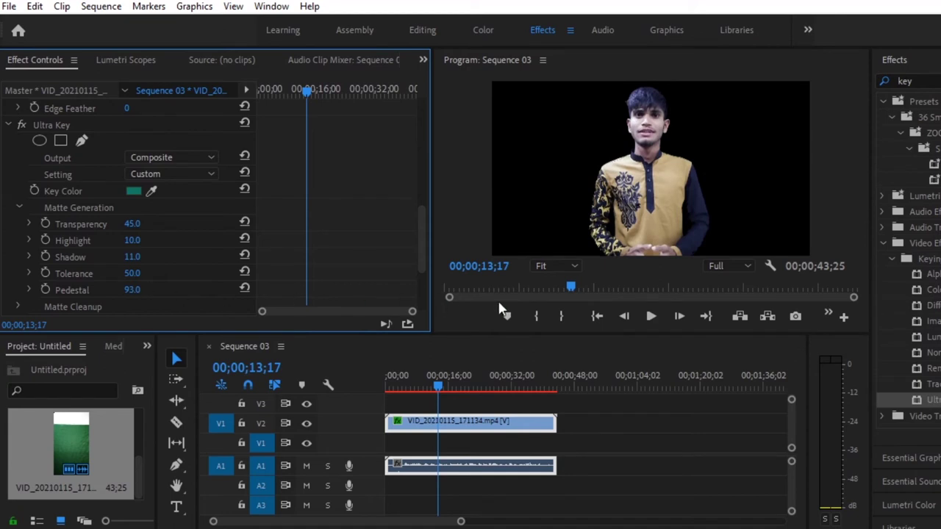
{"action": "left_click", "coordinate": [650, 316]}
{"action": "left_click", "coordinate": [652, 316]}
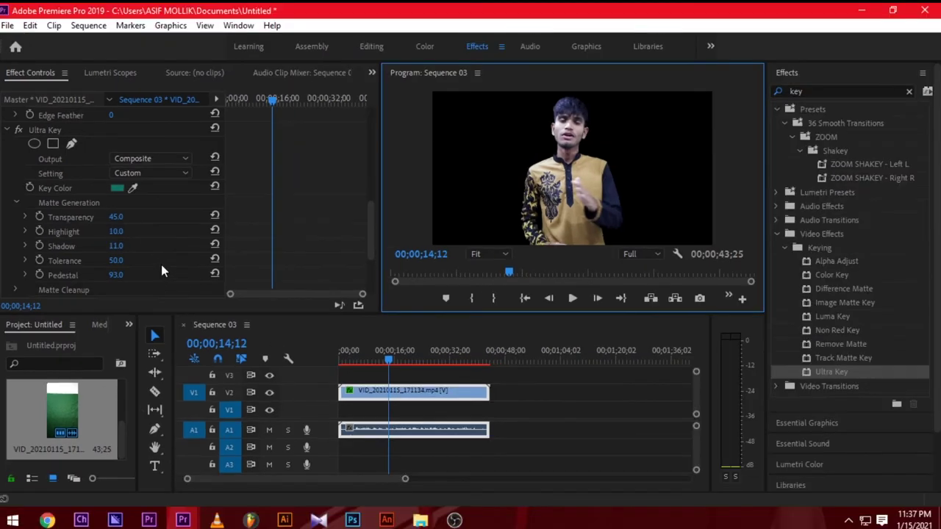
Step: Import the illustrated background onto V1 under the speaker and extend it to the sequence start
{"action": "key", "text": "ctrl+i"}
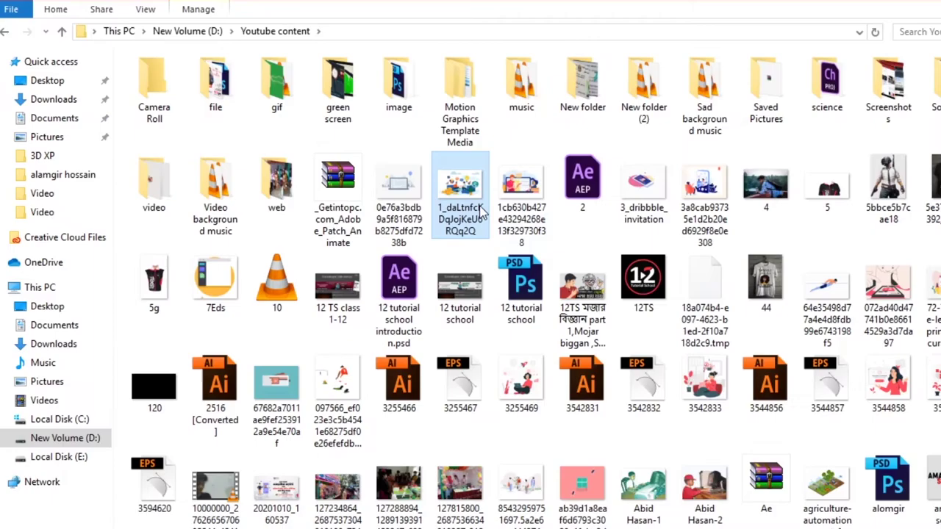
{"action": "mouse_move", "coordinate": [474, 202]}
{"action": "left_mouse_down"}
{"action": "mouse_move", "coordinate": [430, 331]}
{"action": "mouse_move", "coordinate": [413, 457]}
{"action": "mouse_move", "coordinate": [415, 443]}
{"action": "mouse_move", "coordinate": [540, 452]}
{"action": "left_mouse_up"}
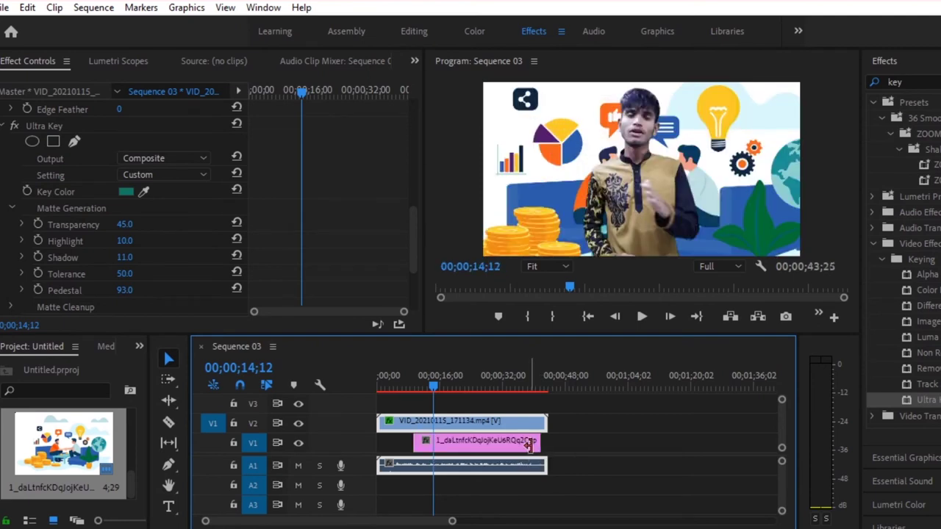
{"action": "left_click_drag", "start_coordinate": [414, 445], "coordinate": [377, 444]}
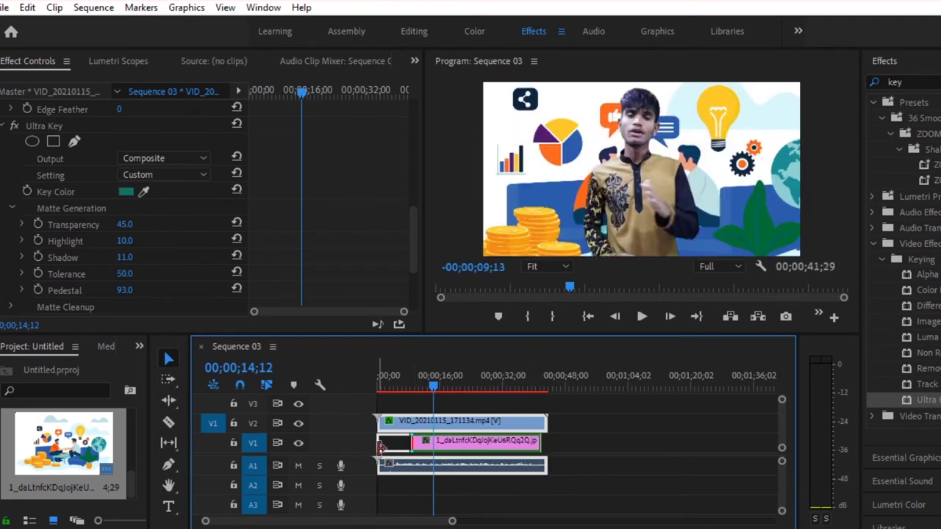
{"action": "left_click_drag", "start_coordinate": [434, 389], "coordinate": [419, 385]}
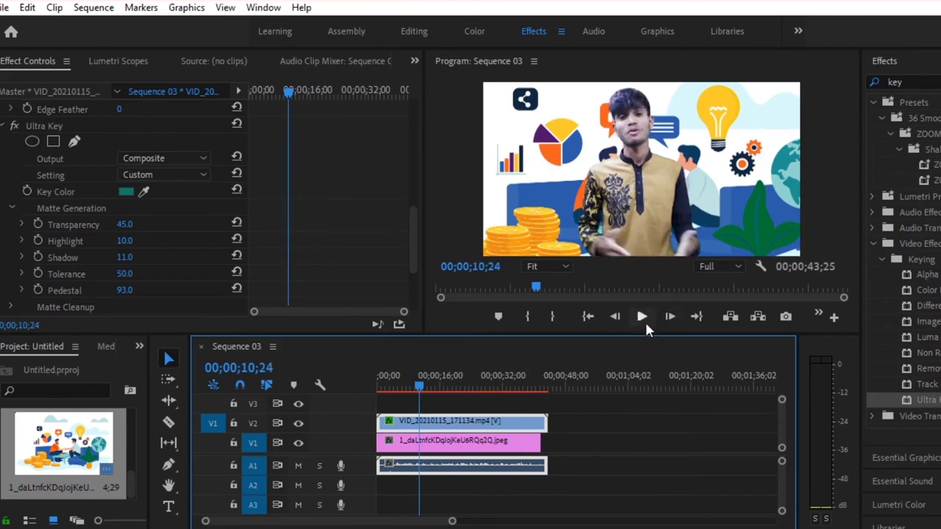
Step: Trim the V2 clip to end with the image and preview the composite, stopping at 00;00;13;18
{"action": "left_click_drag", "start_coordinate": [542, 424], "coordinate": [539, 424]}
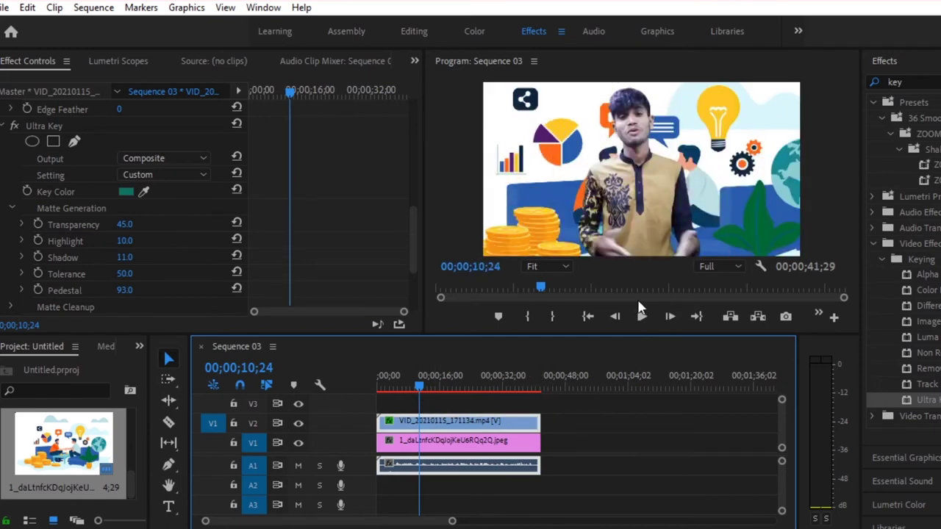
{"action": "left_click", "coordinate": [646, 315]}
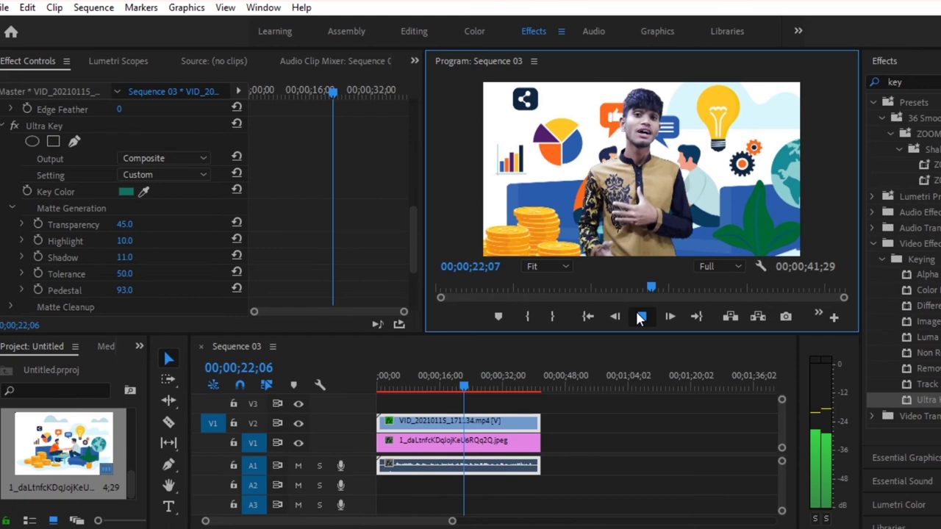
{"action": "left_click", "coordinate": [638, 316]}
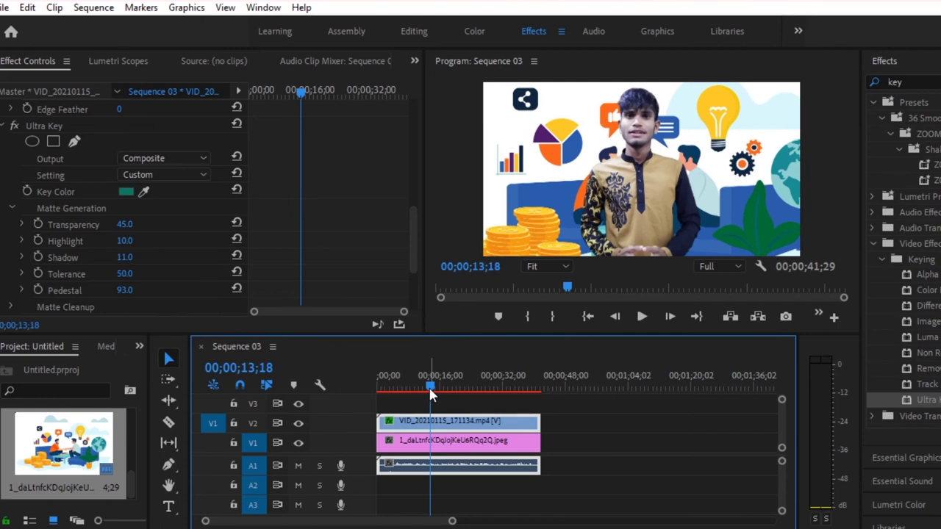
Step: Trim the talking-head clip and its linked audio shorter than the background image
{"action": "left_click_drag", "start_coordinate": [431, 395], "coordinate": [394, 388]}
{"action": "key", "text": "q"}
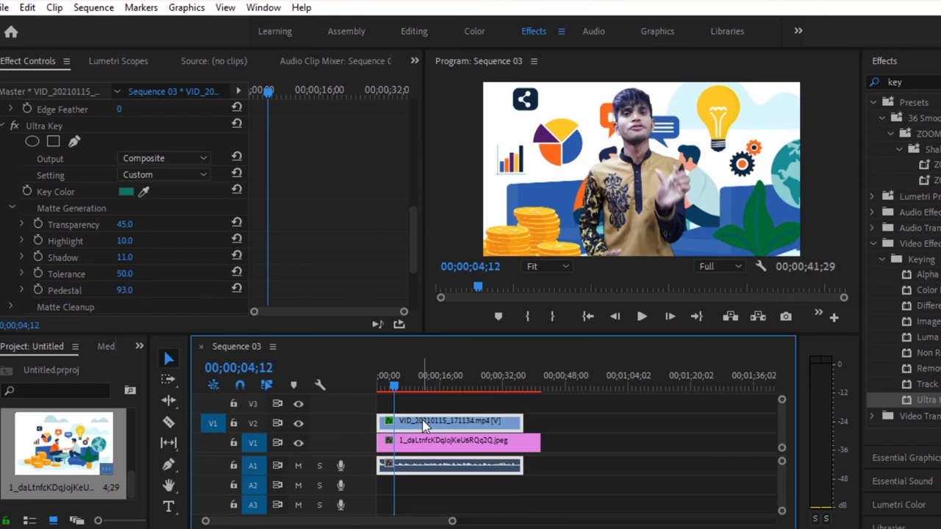
{"action": "key", "text": "shift+5"}
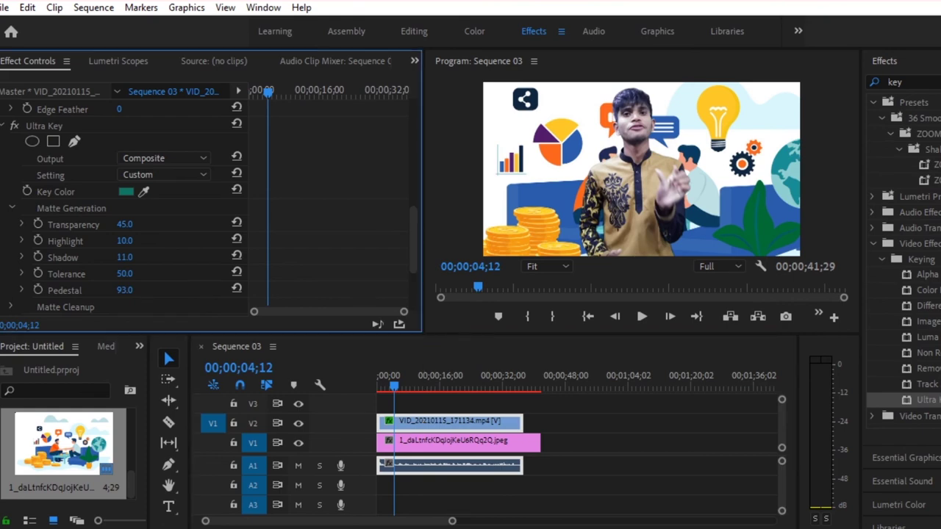
{"action": "left_click", "coordinate": [125, 224]}
Step: Scrub the playhead through the composite, ending at 00;00;06;18
{"action": "left_click", "coordinate": [416, 387]}
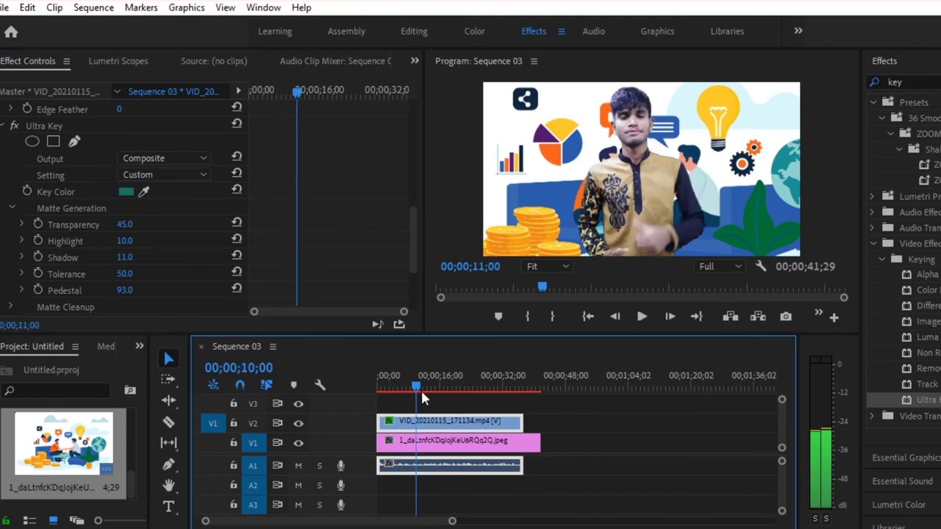
{"action": "left_click_drag", "start_coordinate": [422, 393], "coordinate": [502, 414]}
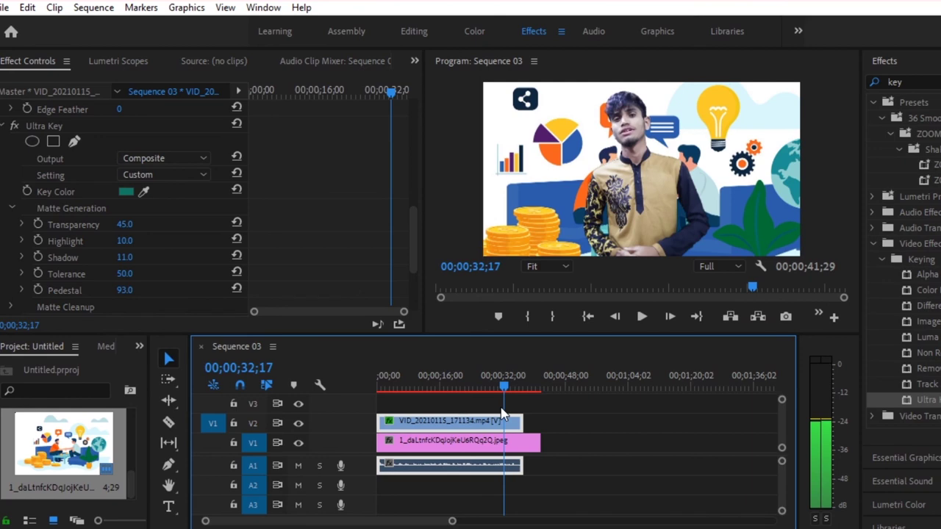
{"action": "left_click_drag", "start_coordinate": [502, 414], "coordinate": [403, 417]}
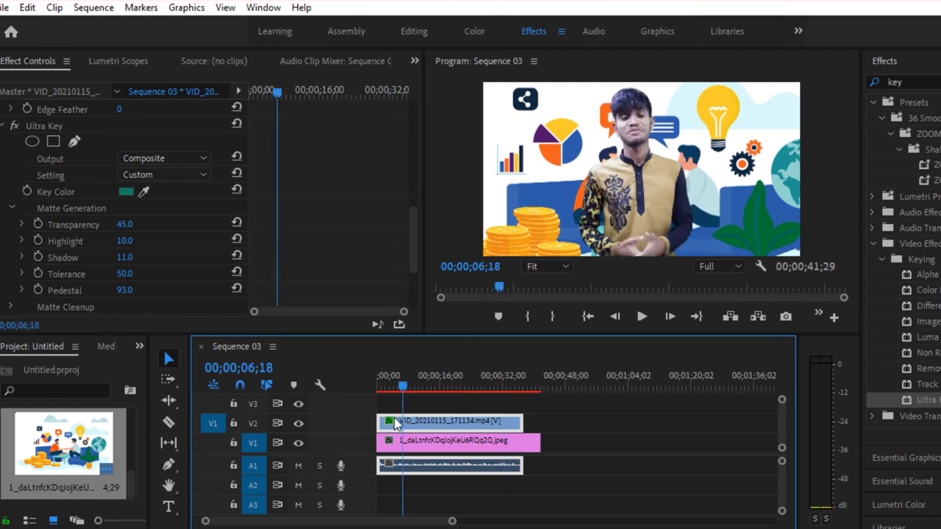